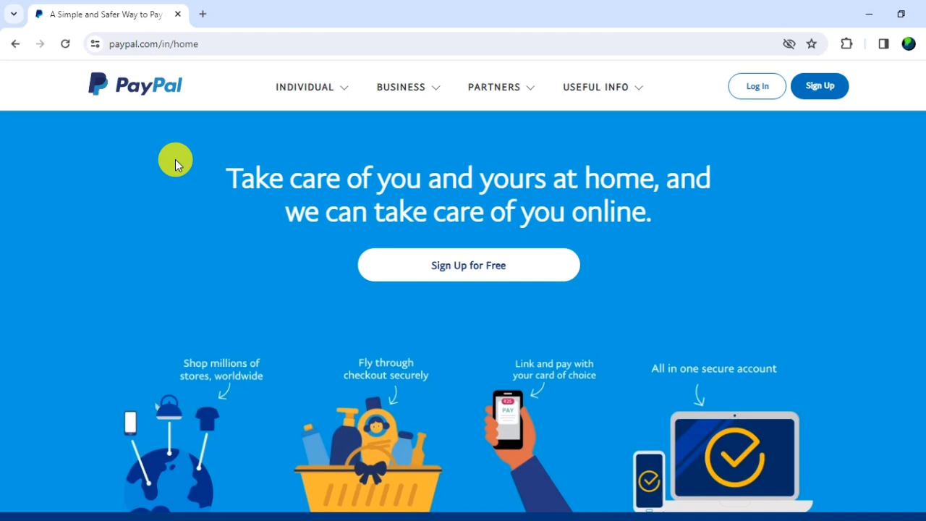
Begin a free PayPal sign-up using the Individual Account type.
{"action": "left_click", "coordinate": [369, 260]}
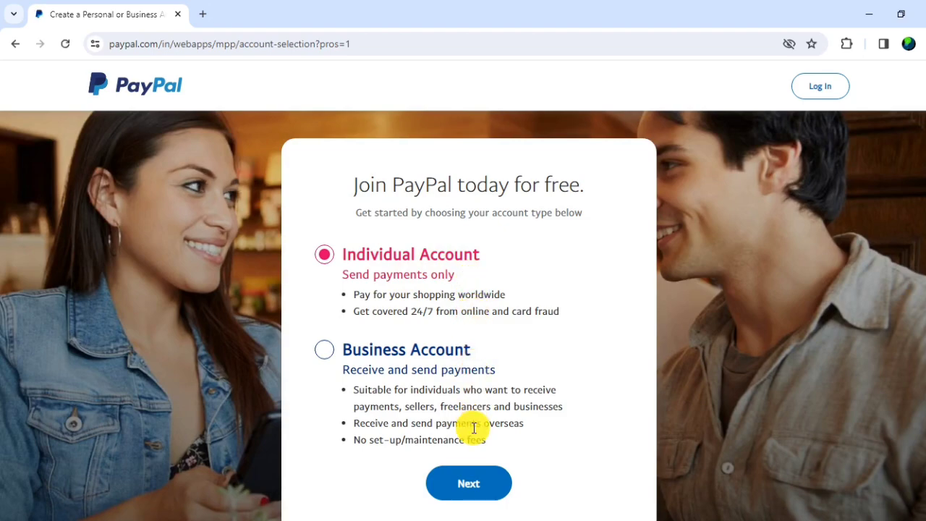
{"action": "left_click", "coordinate": [467, 482]}
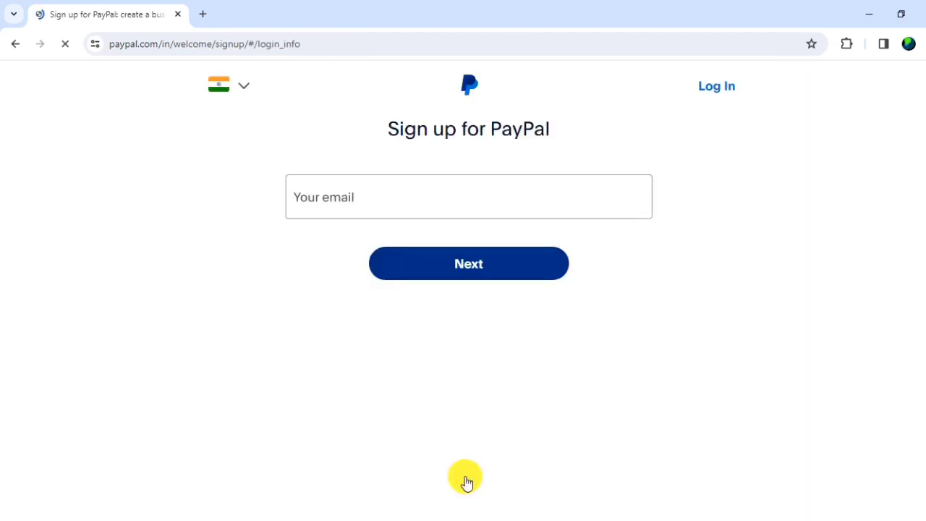
Correct the trailing digits of the sign-up email address and submit it.
{"action": "left_click", "coordinate": [341, 205]}
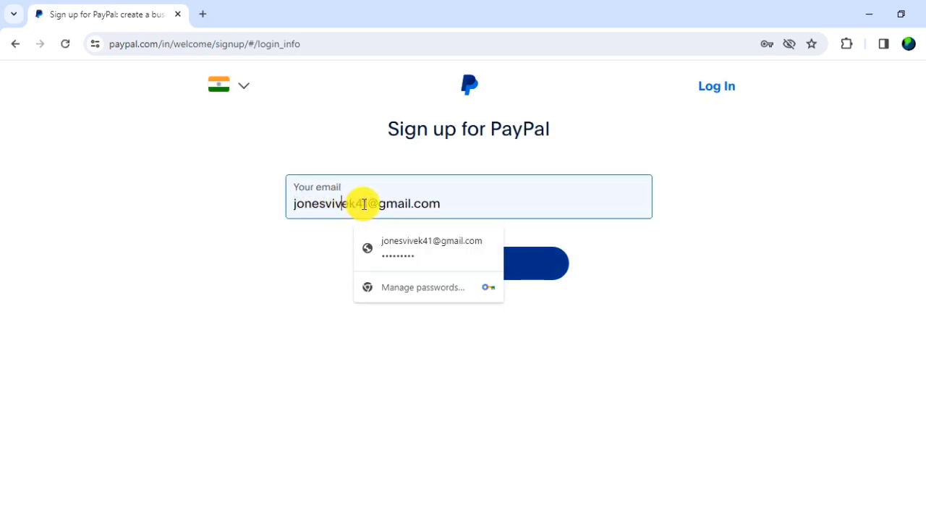
{"action": "left_click", "coordinate": [364, 204]}
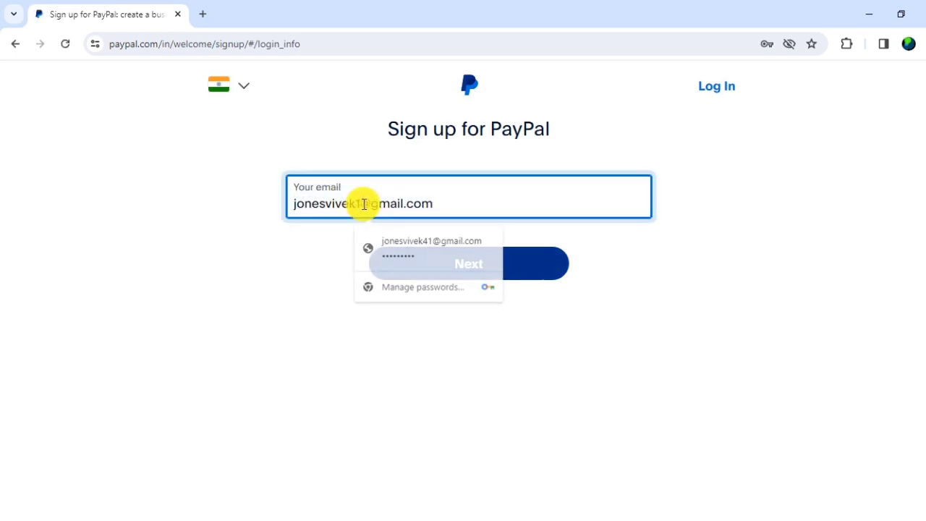
{"action": "key", "text": "BackSpace"}
{"action": "key", "text": "BackSpace"}
{"action": "type", "text": "420"}
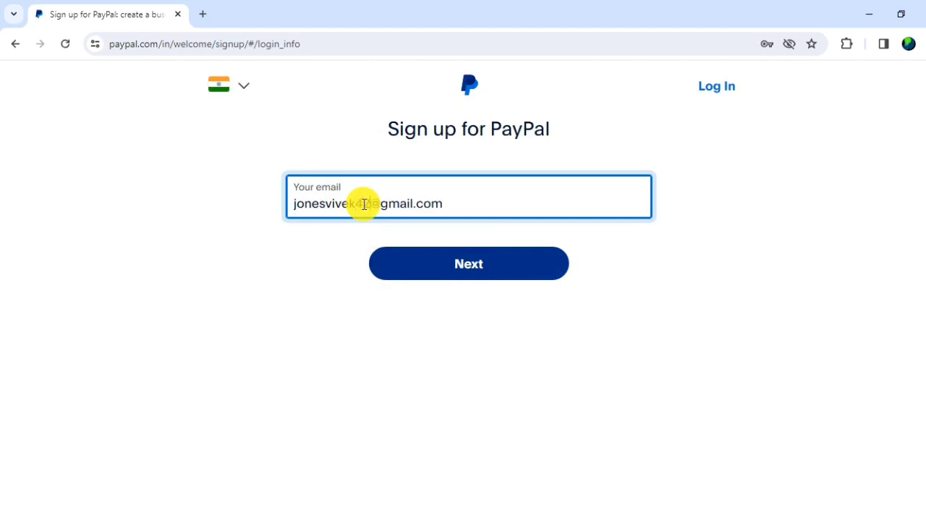
{"action": "left_click", "coordinate": [454, 279]}
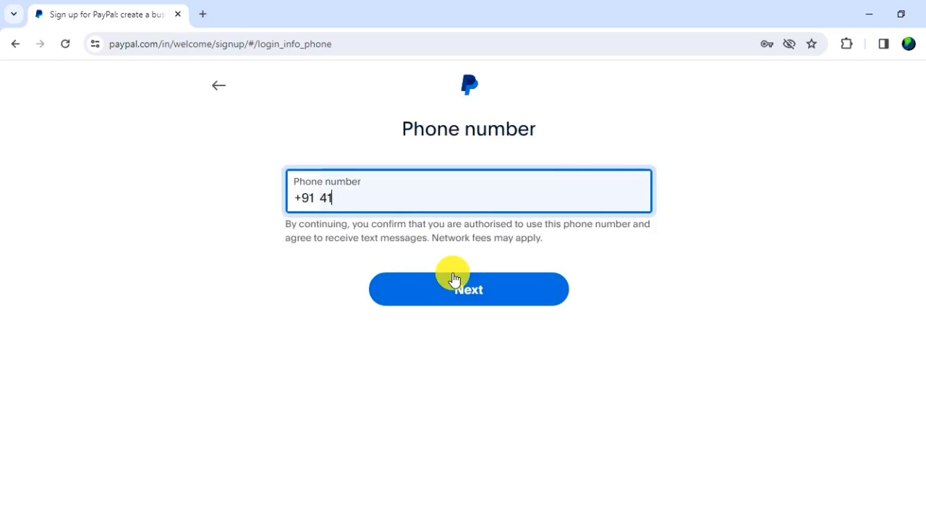
Submit a phone number and enter the SMS verification code.
{"action": "left_click", "coordinate": [454, 280]}
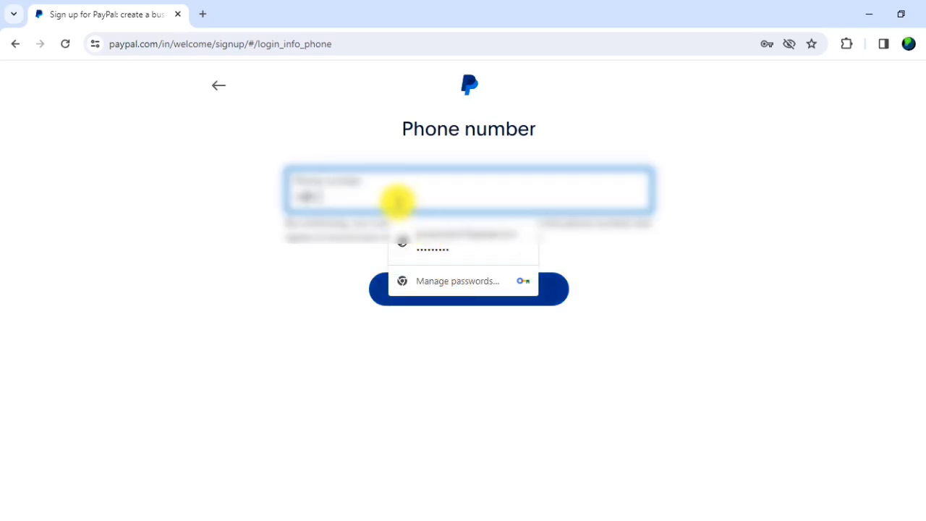
{"action": "type", "text": "0000"}
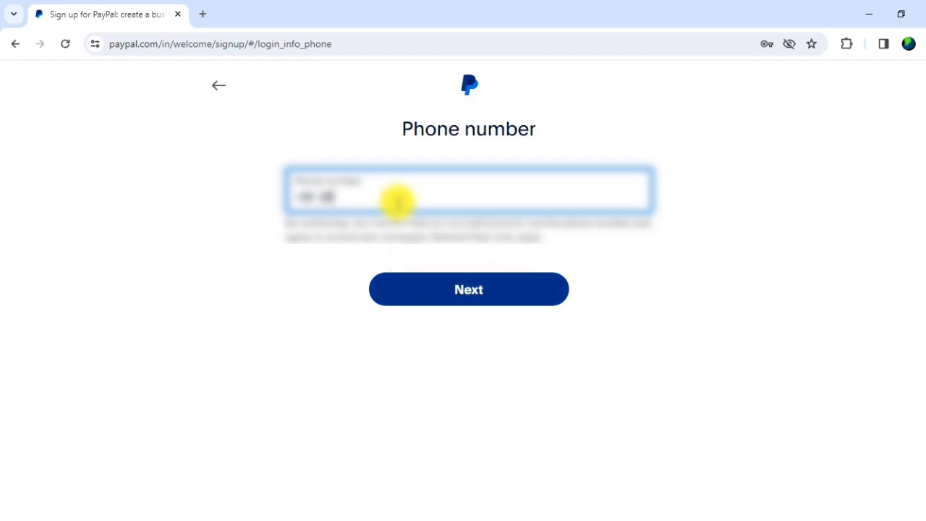
{"action": "type", "text": "0000"}
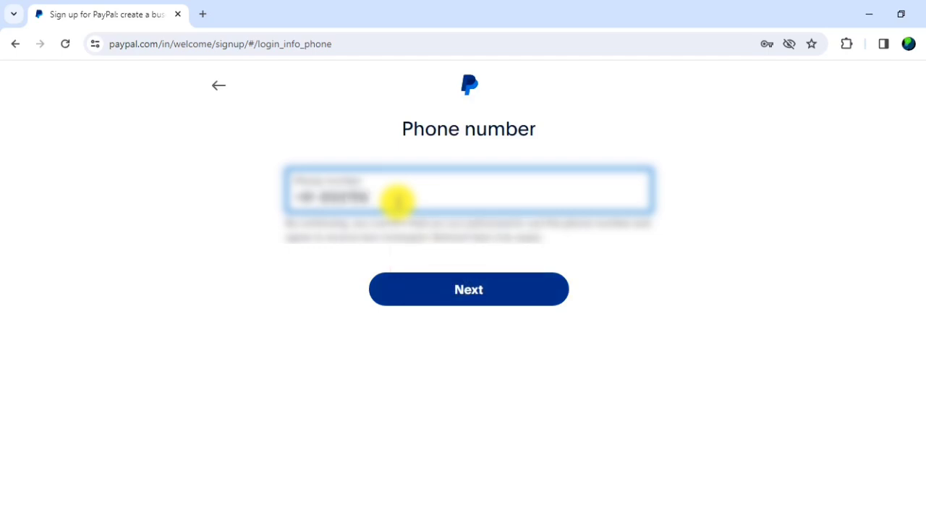
{"action": "type", "text": "000"}
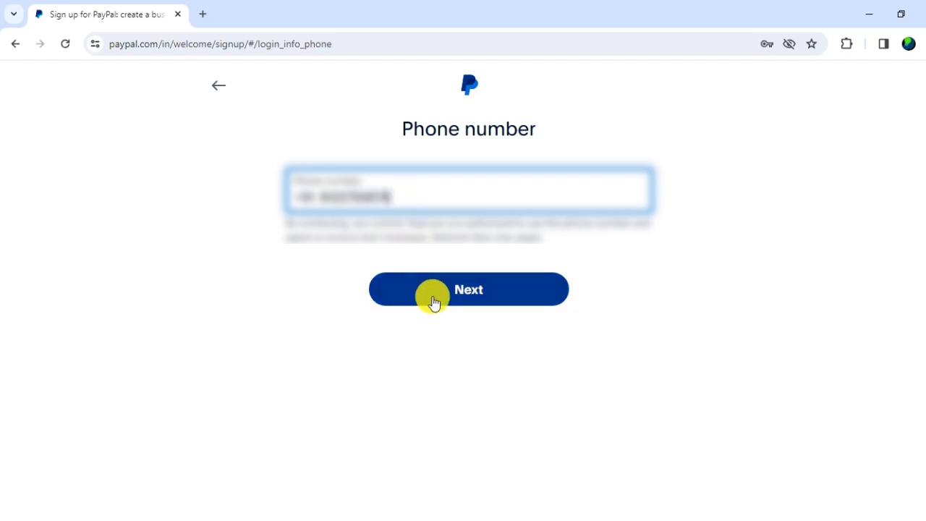
{"action": "left_click", "coordinate": [442, 289]}
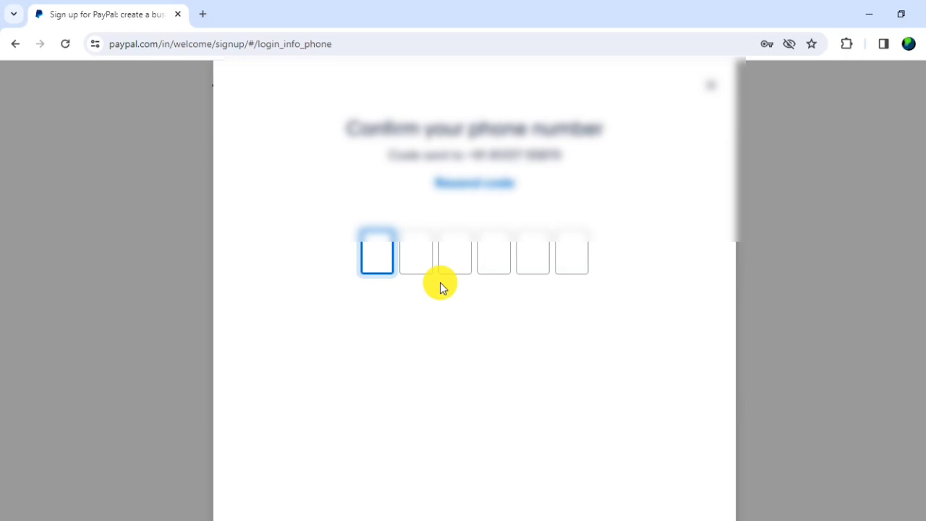
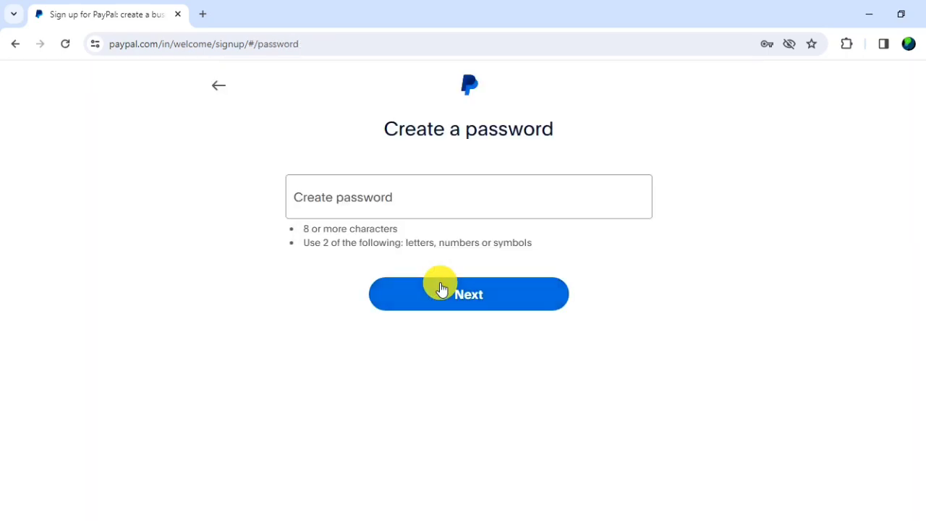
Create the account password and continue.
{"action": "left_click", "coordinate": [437, 210]}
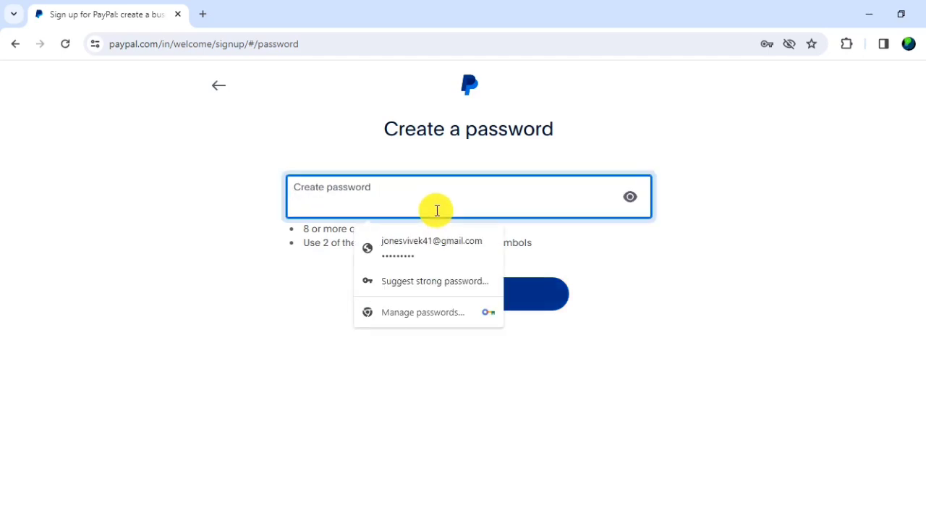
{"action": "type", "text": "•••••••••"}
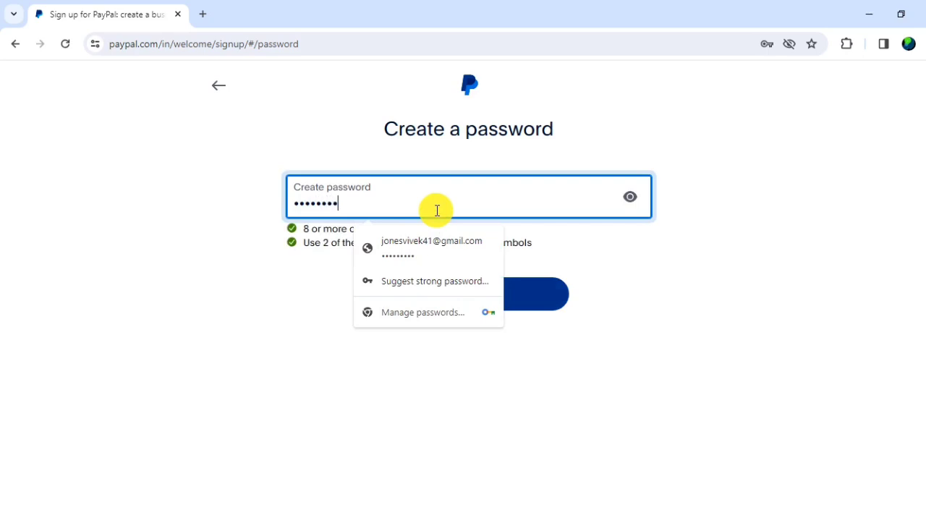
{"action": "left_click", "coordinate": [538, 286]}
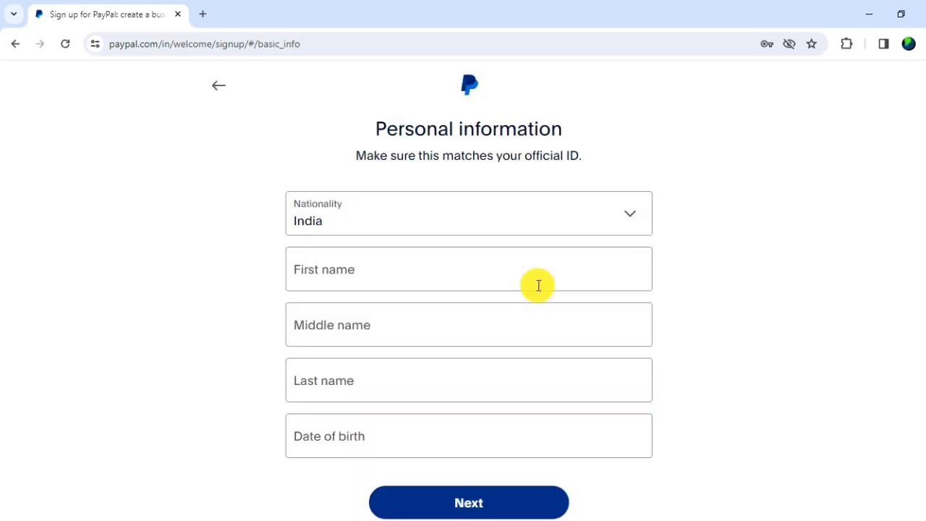
Enter the first name and skip past the remaining name fields.
{"action": "left_click", "coordinate": [538, 285]}
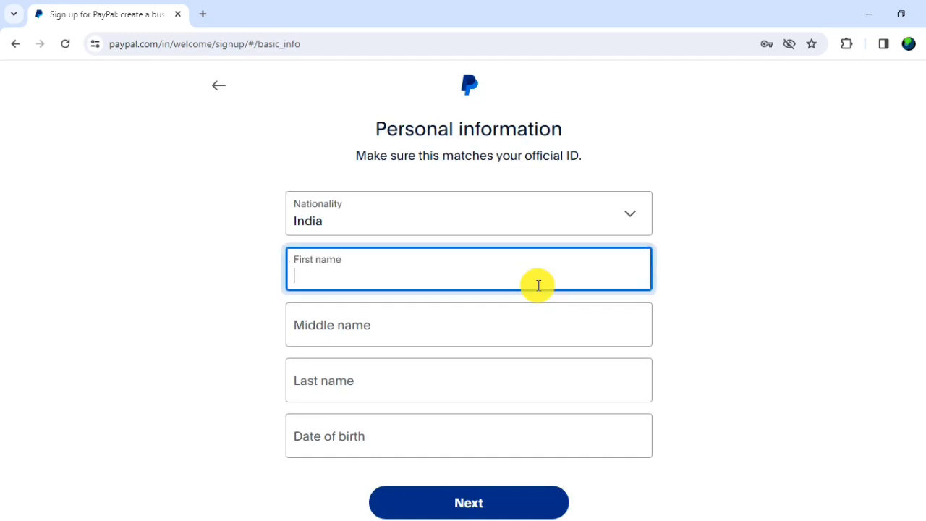
{"action": "type", "text": "Jones"}
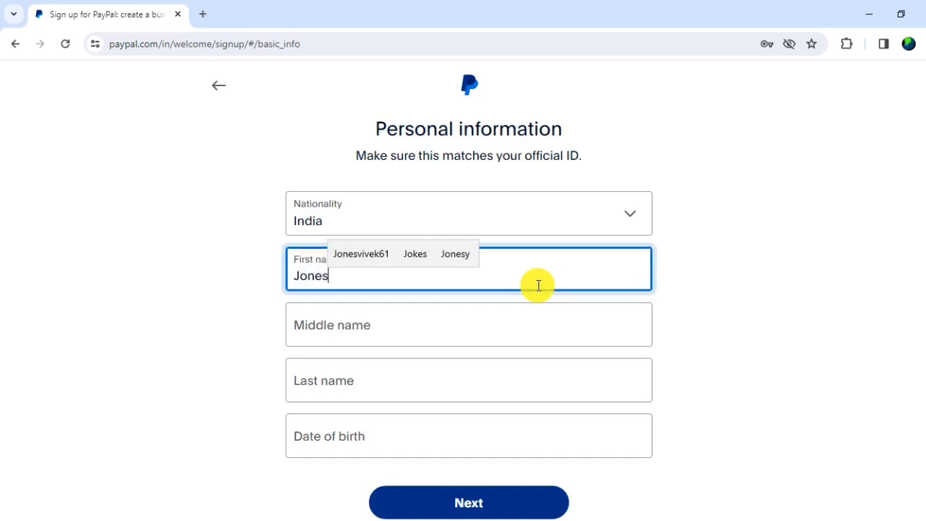
{"action": "key", "text": "Tab"}
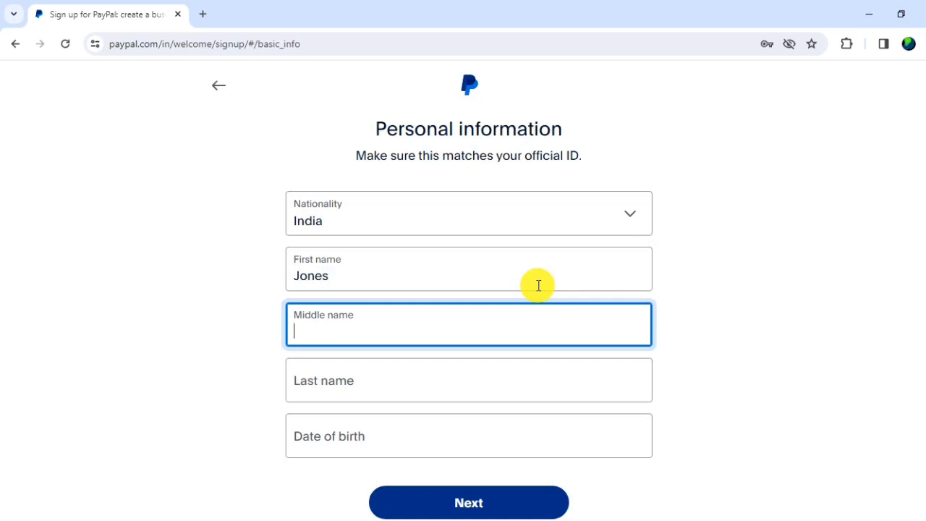
{"action": "key", "text": "Tab"}
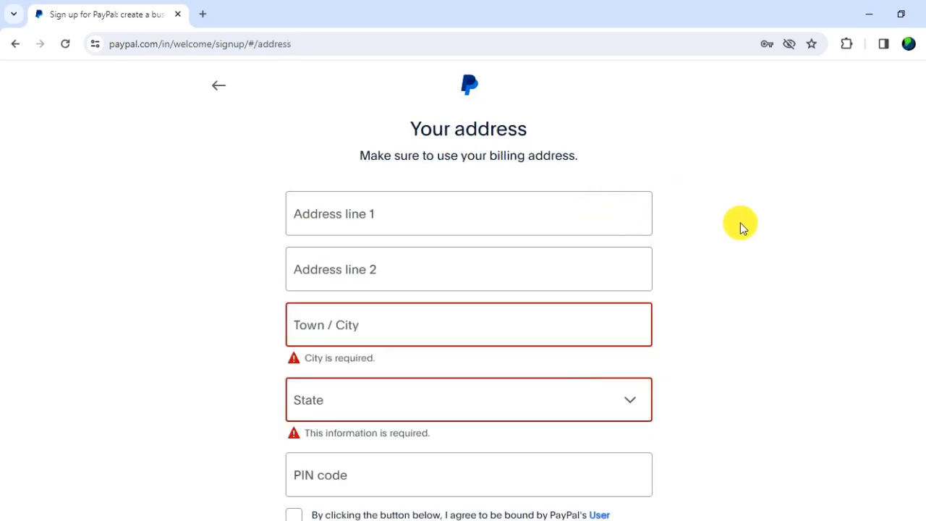
Accept the User Agreement, opt in to marketing, and create the account.
{"action": "scroll", "coordinate": [469, 289], "scroll_direction": "down", "scroll_amount": 2}
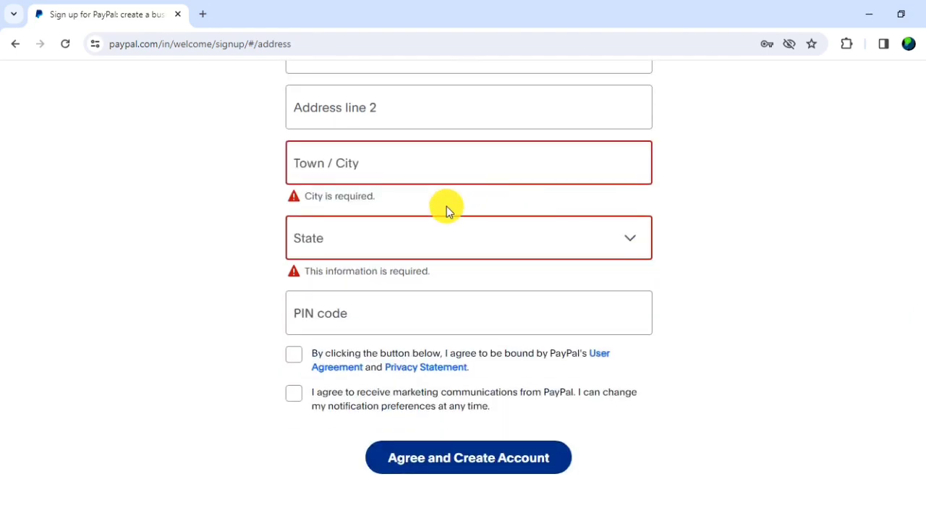
{"action": "left_click", "coordinate": [297, 362]}
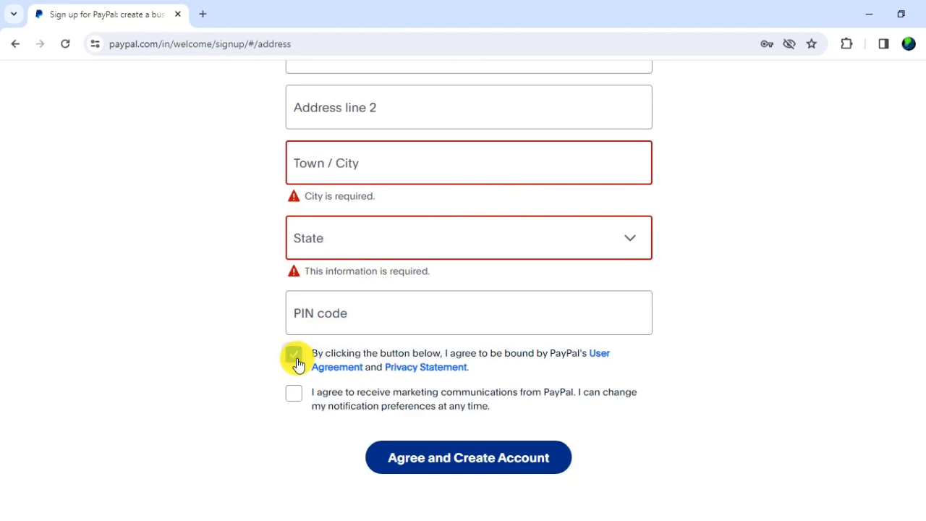
{"action": "left_click", "coordinate": [293, 396]}
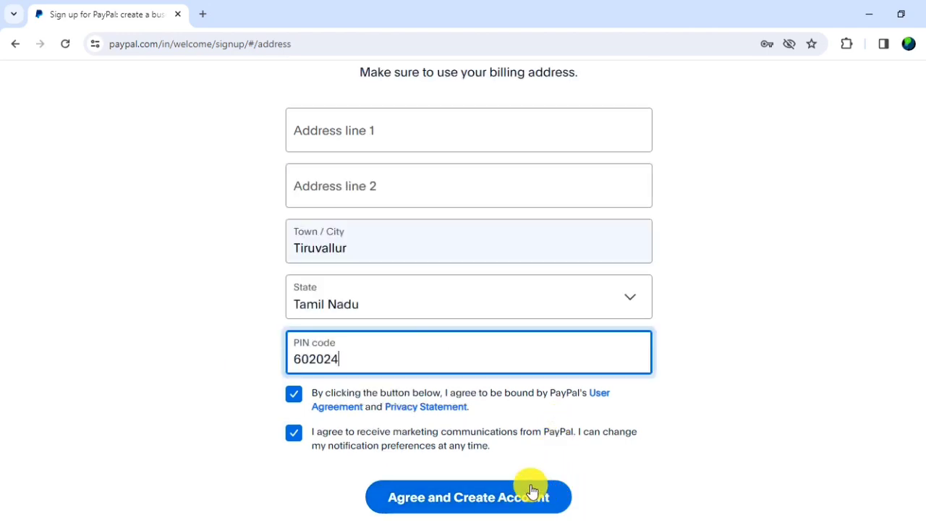
{"action": "left_click", "coordinate": [532, 491]}
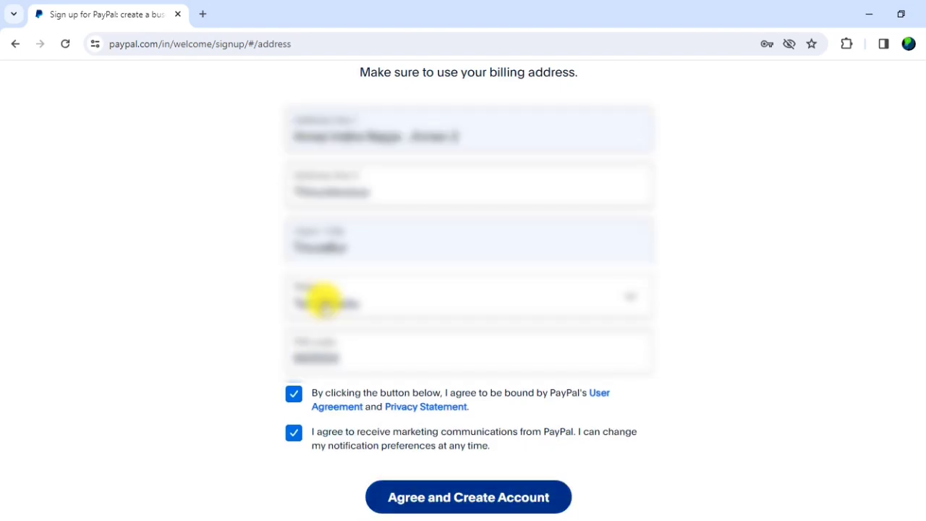
{"action": "left_click", "coordinate": [455, 497]}
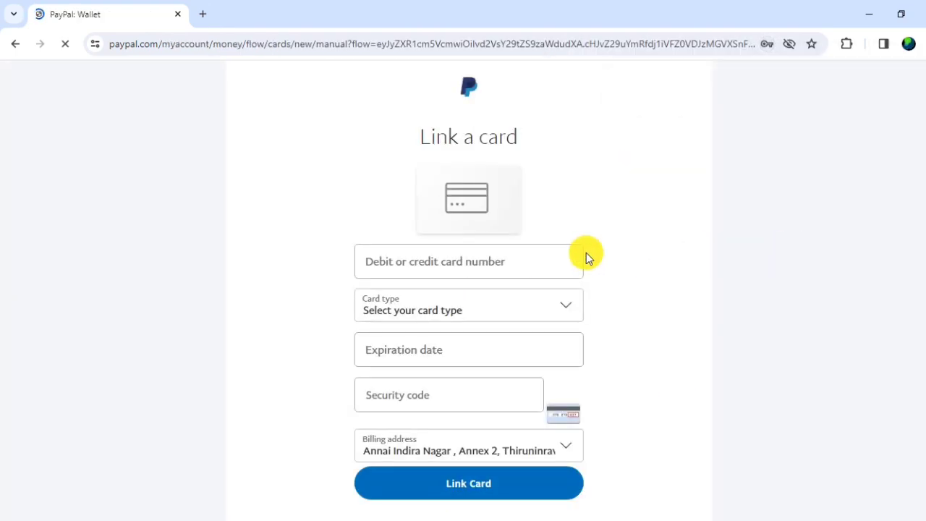
{"action": "left_click", "coordinate": [582, 257]}
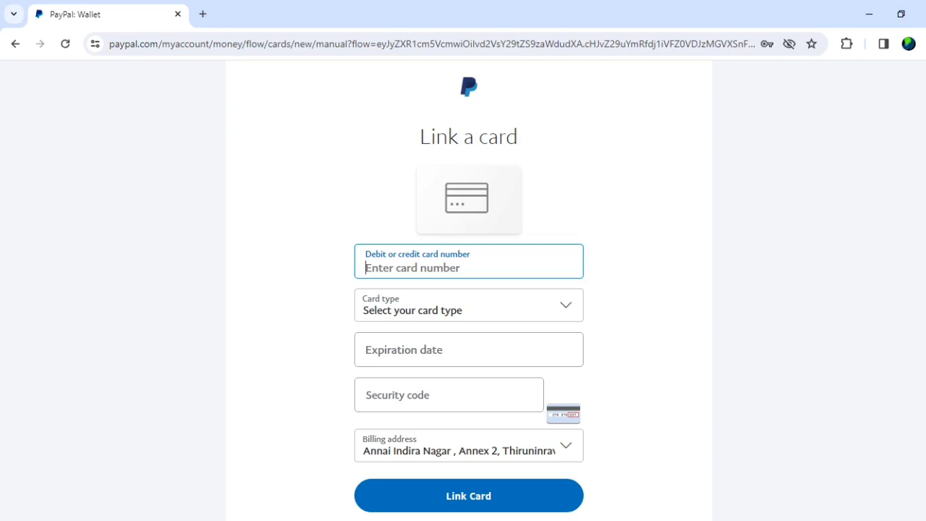
Reload the page to leave the card form for the Summary page.
{"action": "left_click", "coordinate": [61, 42]}
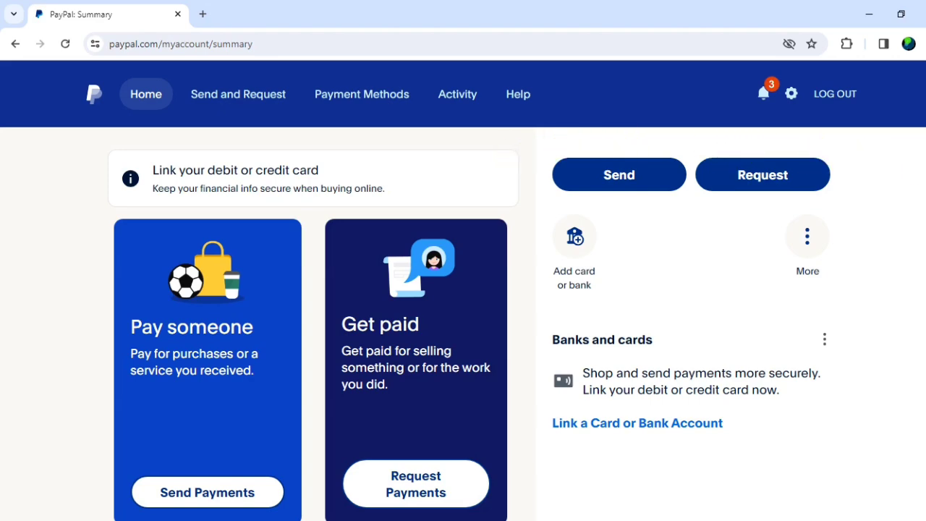
Choose Link a Card or Bank Account under Banks and cards.
{"action": "scroll", "coordinate": [463, 325], "scroll_direction": "down", "scroll_amount": 1}
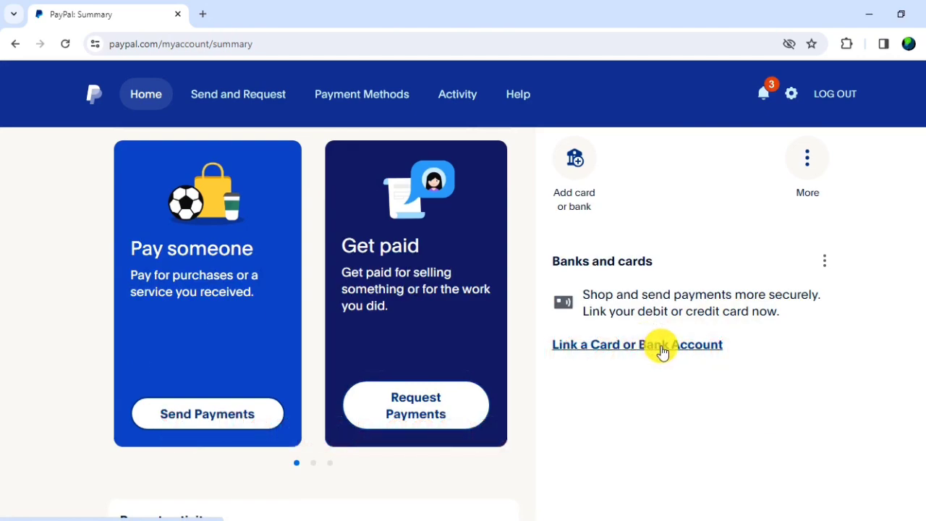
{"action": "left_click", "coordinate": [662, 349]}
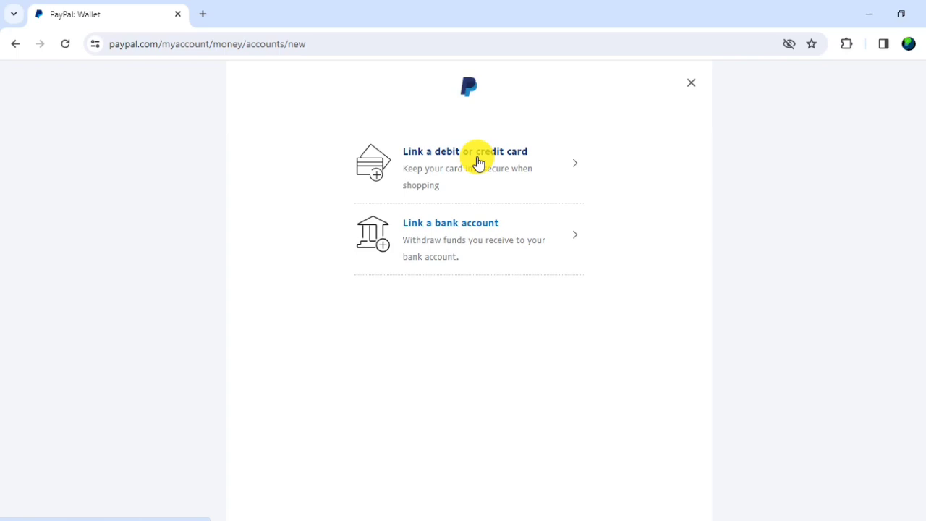
View the Link a bank account form, then go back to Summary.
{"action": "left_click", "coordinate": [465, 228]}
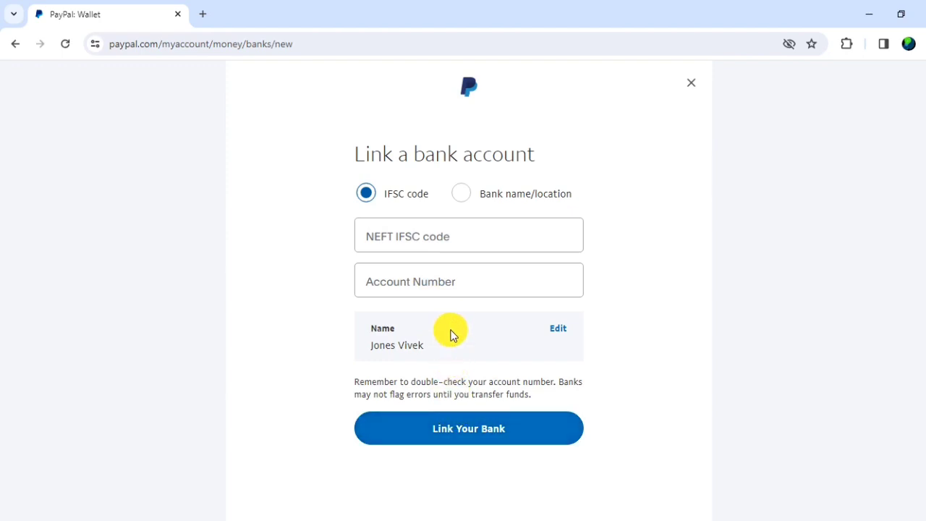
{"action": "left_click", "coordinate": [16, 45]}
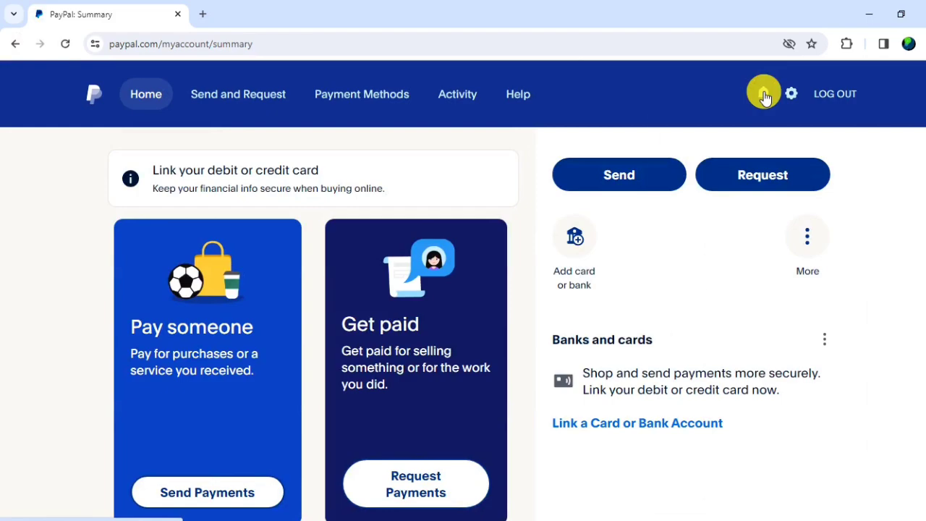
From the notifications, send the email-confirmation message to the account address.
{"action": "left_click", "coordinate": [764, 94]}
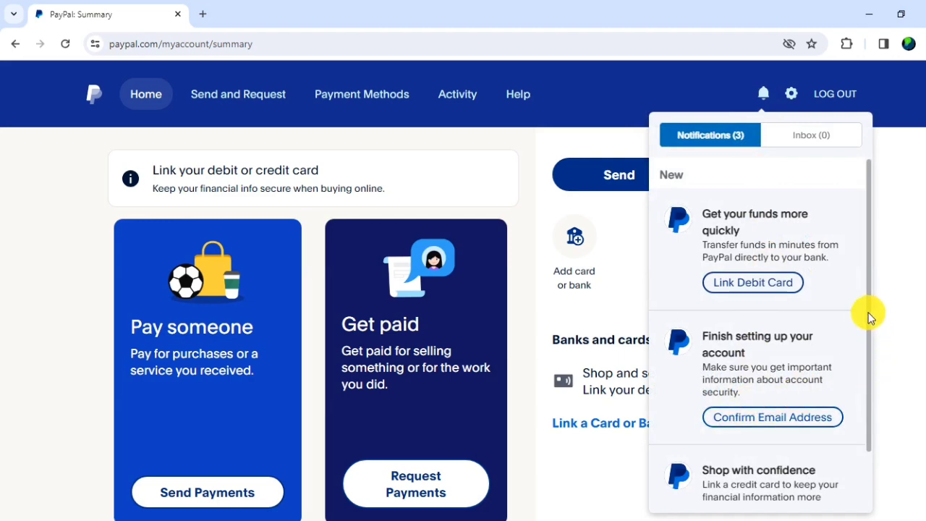
{"action": "left_click_drag", "start_coordinate": [871, 316], "coordinate": [860, 377]}
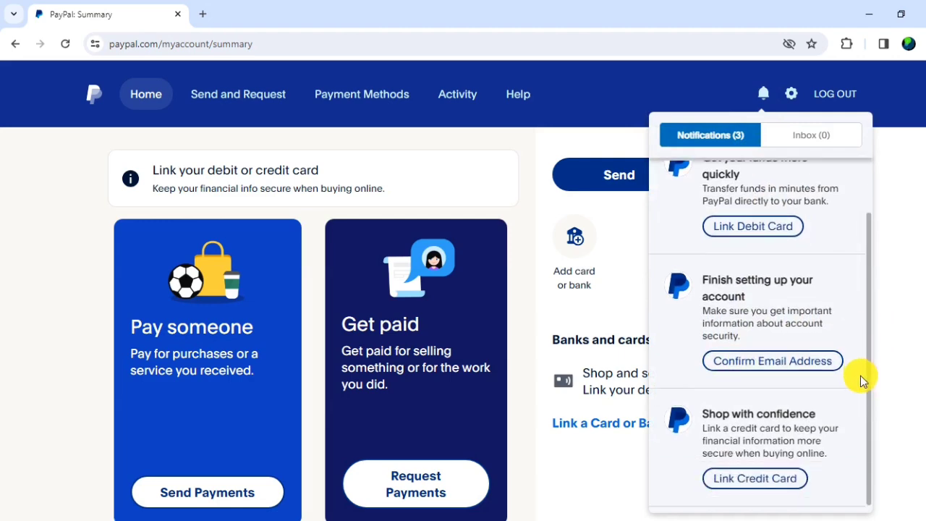
{"action": "left_click", "coordinate": [792, 364]}
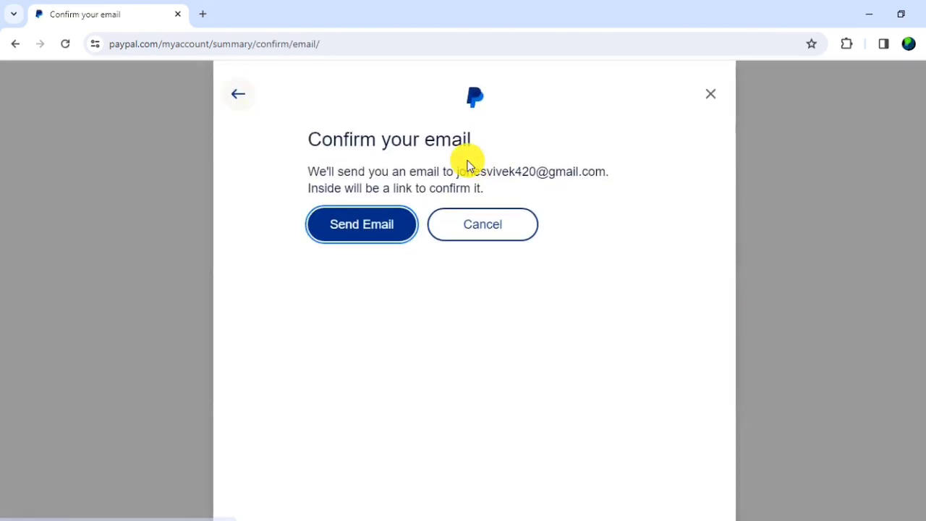
{"action": "left_click", "coordinate": [364, 224]}
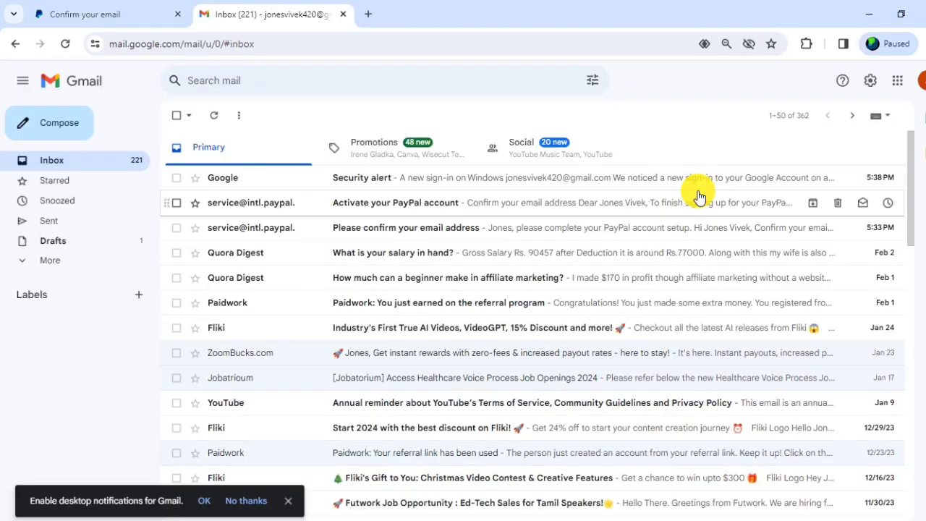
Open the 'Activate your PayPal account' email and follow its activation link.
{"action": "left_click", "coordinate": [413, 203]}
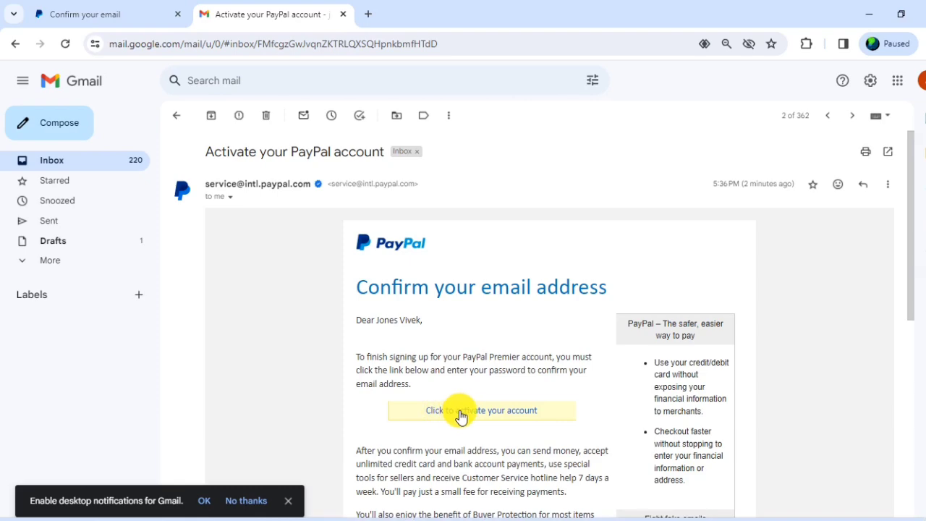
{"action": "left_click", "coordinate": [461, 413]}
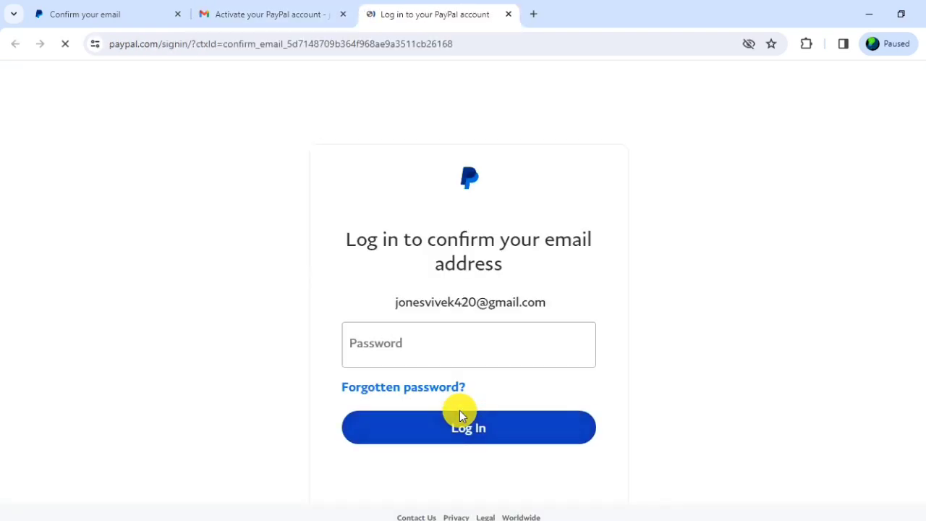
Log in with the account password to confirm the email, then continue to Summary.
{"action": "left_click", "coordinate": [451, 356]}
{"action": "type", "text": "******"}
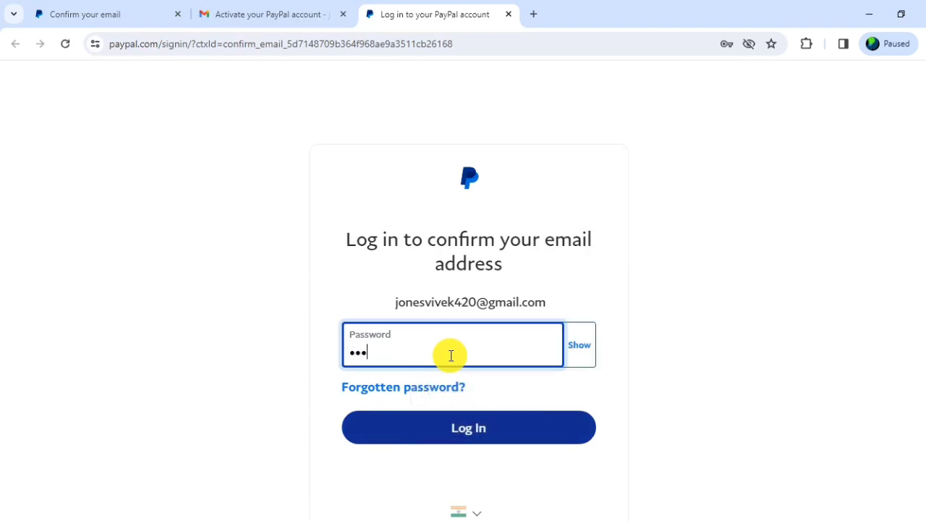
{"action": "type", "text": "***"}
{"action": "key", "text": "Return"}
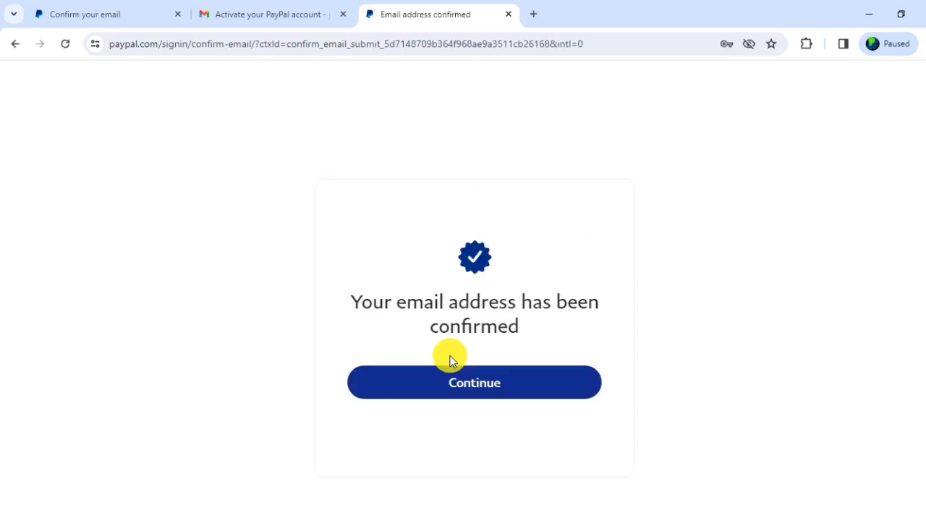
{"action": "left_click", "coordinate": [461, 373]}
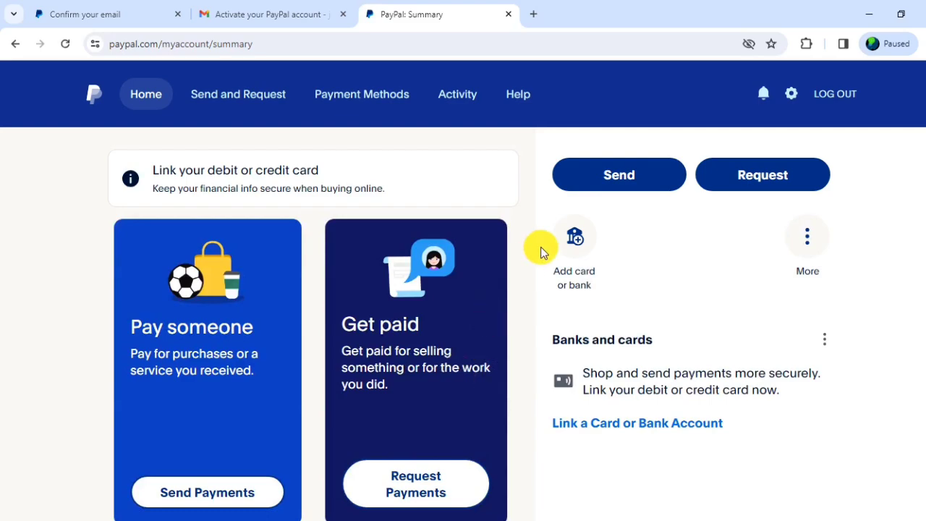
{"action": "left_click", "coordinate": [535, 16]}
Search Google for 'paypal kyc' and open PayPal India's 'KYC - Know Your Customer' page.
{"action": "type", "text": "pap"}
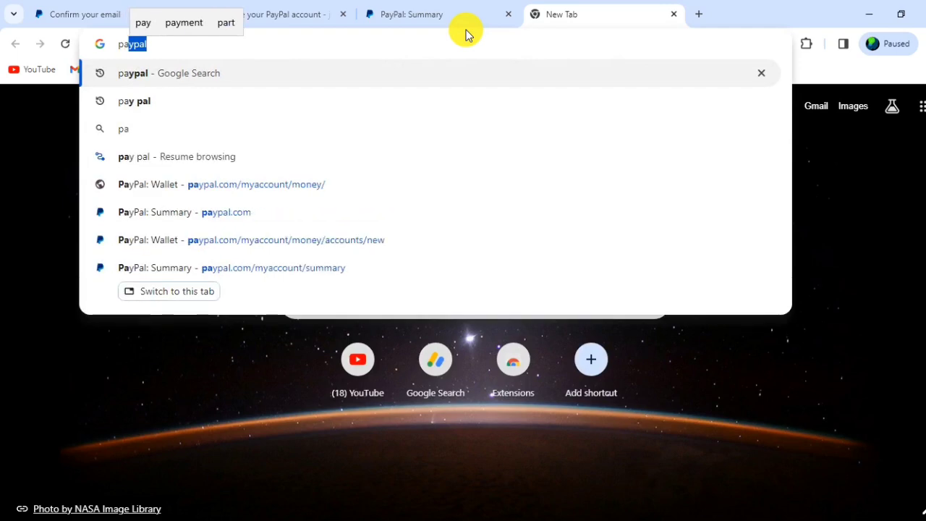
{"action": "type", "text": "al"}
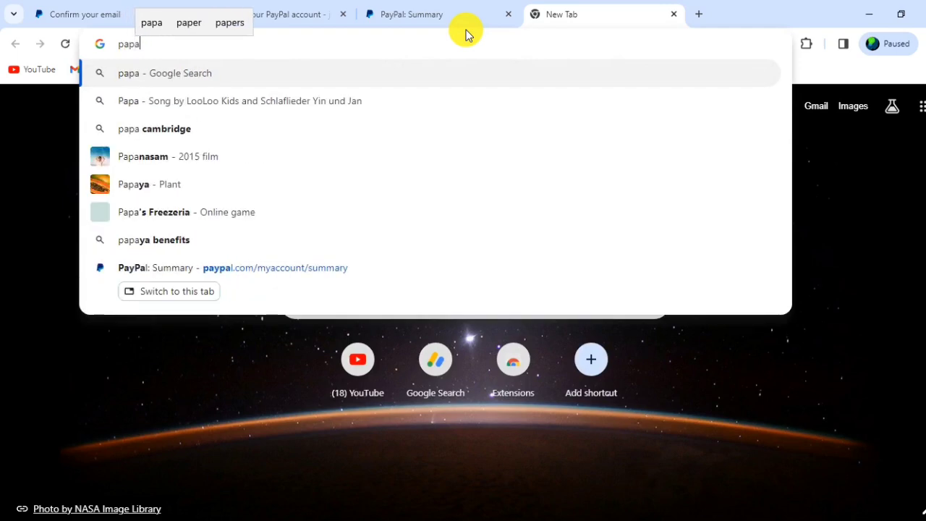
{"action": "key", "text": "BackSpace"}
{"action": "key", "text": "BackSpace"}
{"action": "key", "text": "BackSpace"}
{"action": "type", "text": "ypal"}
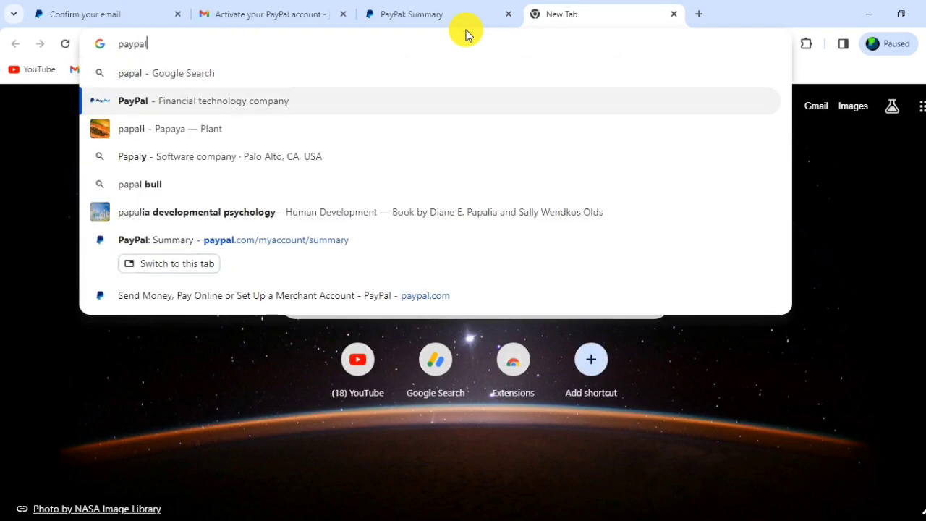
{"action": "type", "text": " kyc"}
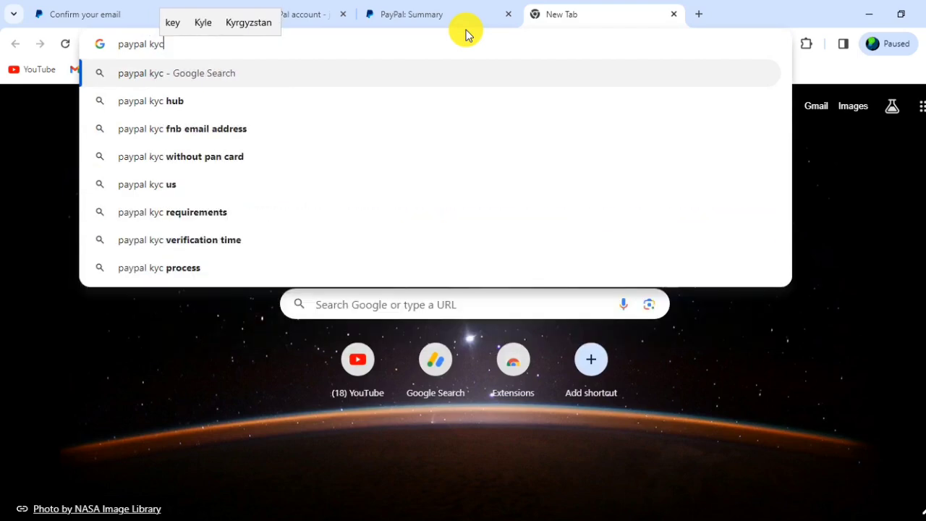
{"action": "key", "text": "Return"}
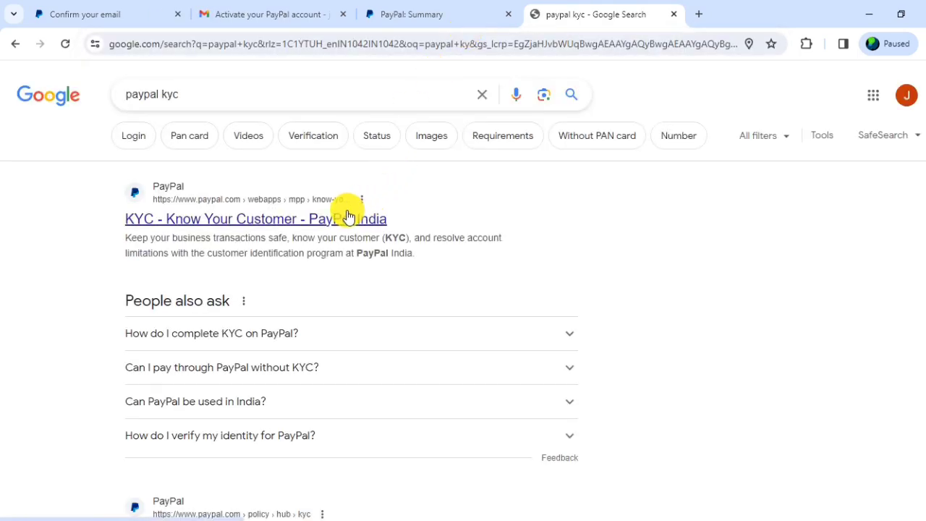
{"action": "left_click", "coordinate": [348, 217]}
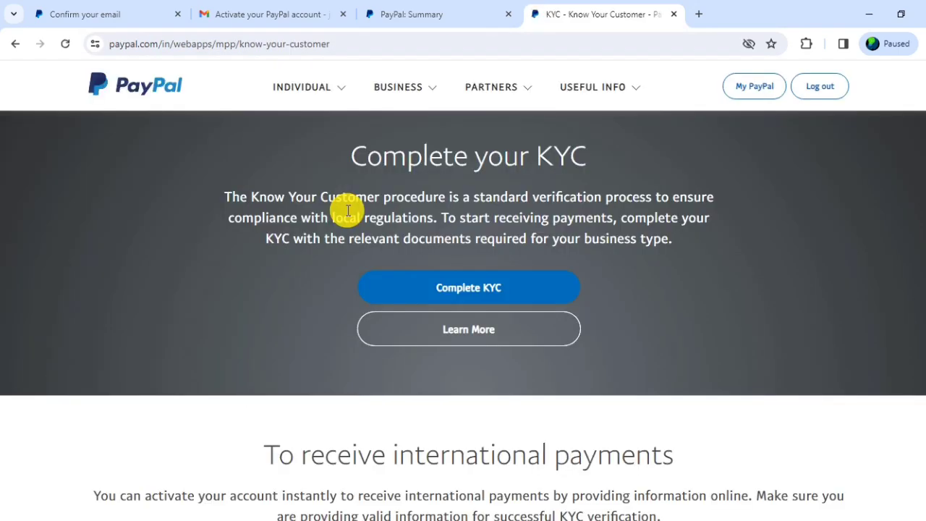
Begin KYC with Complete KYC and Get Started, review Personal Information, then go to Purpose Code.
{"action": "left_click", "coordinate": [463, 287]}
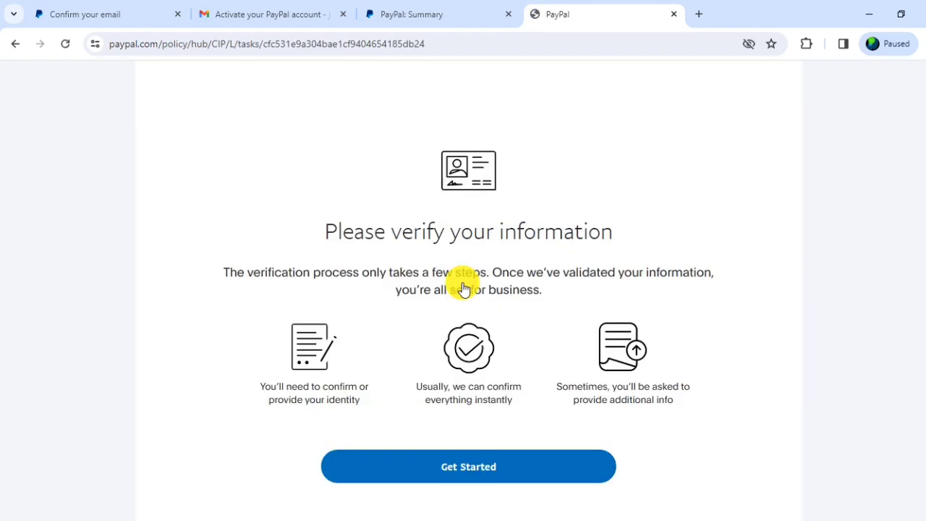
{"action": "left_click", "coordinate": [486, 469]}
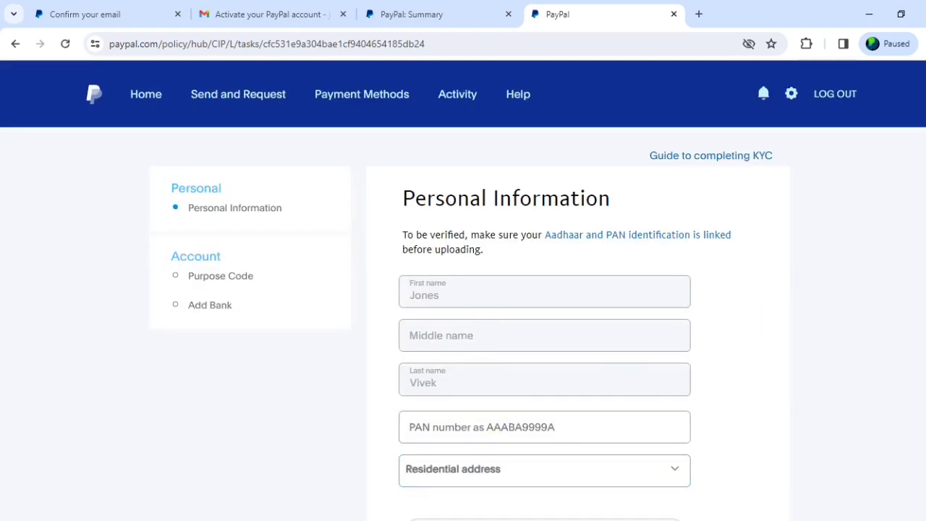
{"action": "scroll", "coordinate": [463, 326], "scroll_direction": "down", "scroll_amount": 5}
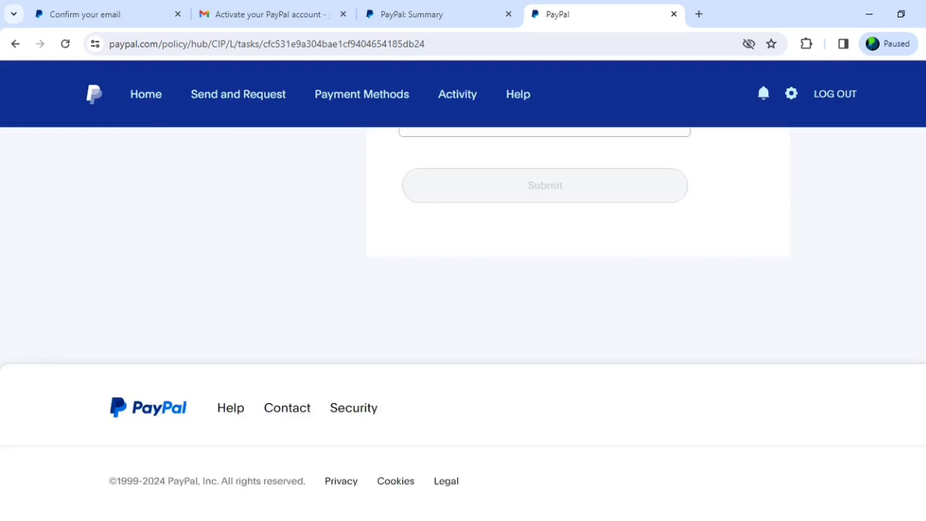
{"action": "scroll", "coordinate": [561, 210], "scroll_direction": "up", "scroll_amount": 5}
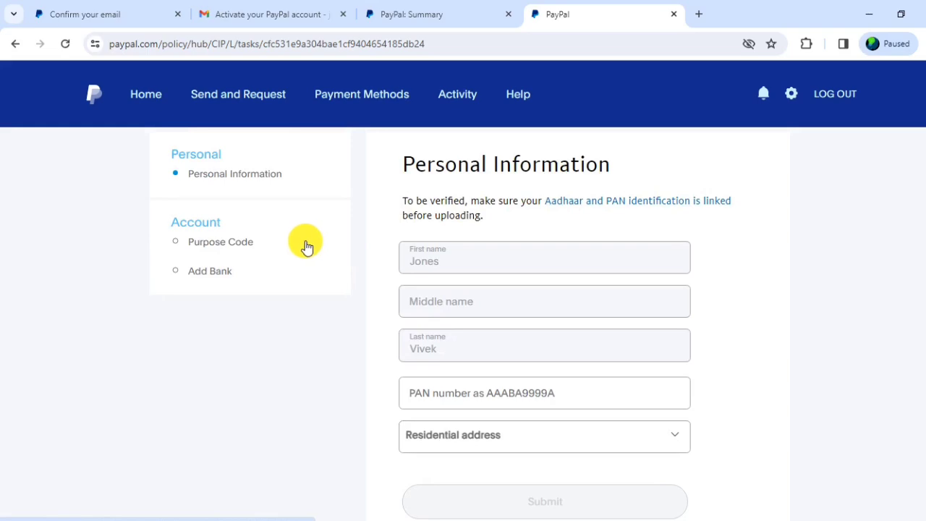
{"action": "left_click", "coordinate": [218, 241]}
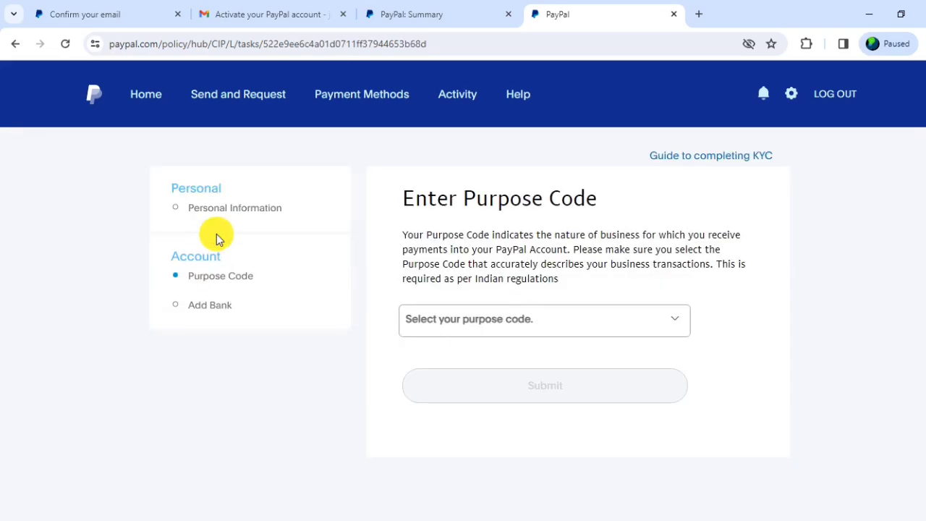
Choose P1007 - Advertising and market research from the Other Business Services purpose codes.
{"action": "left_click", "coordinate": [456, 330]}
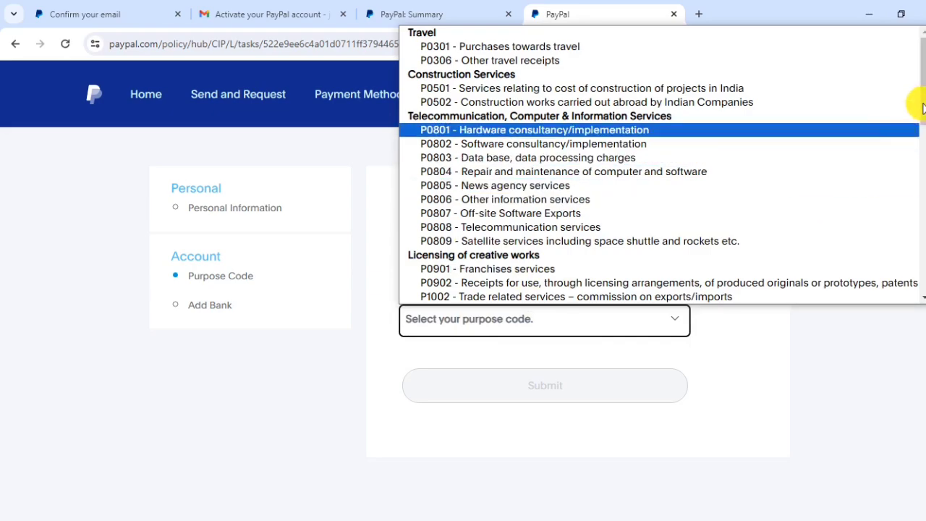
{"action": "left_click_drag", "start_coordinate": [923, 107], "coordinate": [916, 201]}
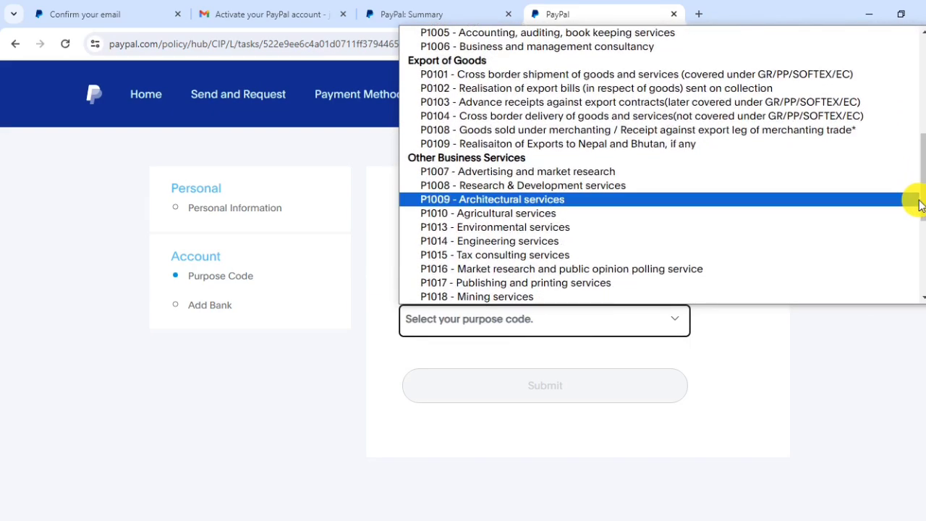
{"action": "left_click", "coordinate": [617, 172]}
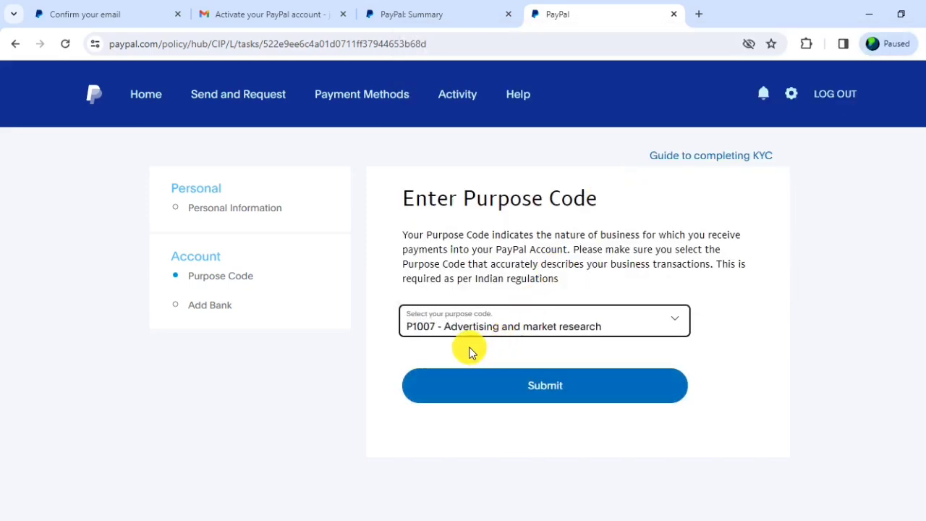
{"action": "left_click", "coordinate": [493, 331]}
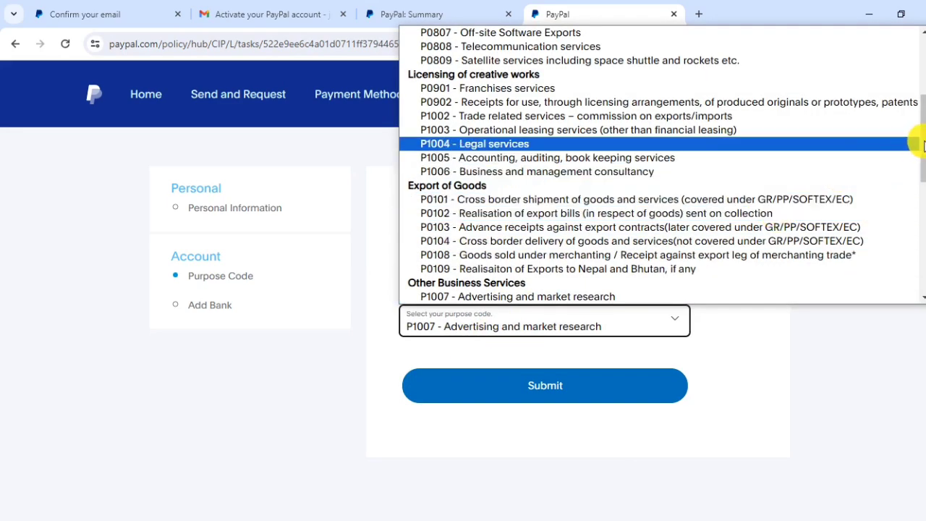
{"action": "left_click_drag", "start_coordinate": [916, 140], "coordinate": [918, 89]}
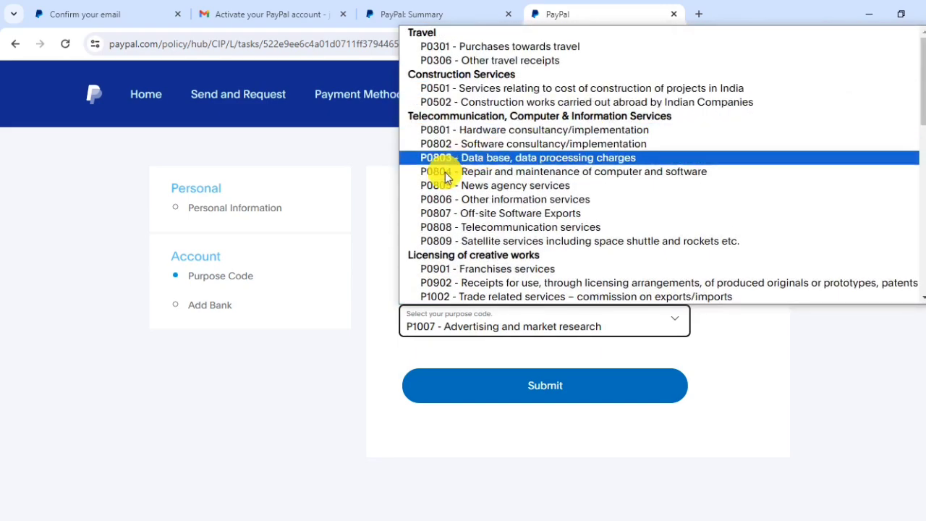
{"action": "left_click", "coordinate": [365, 175]}
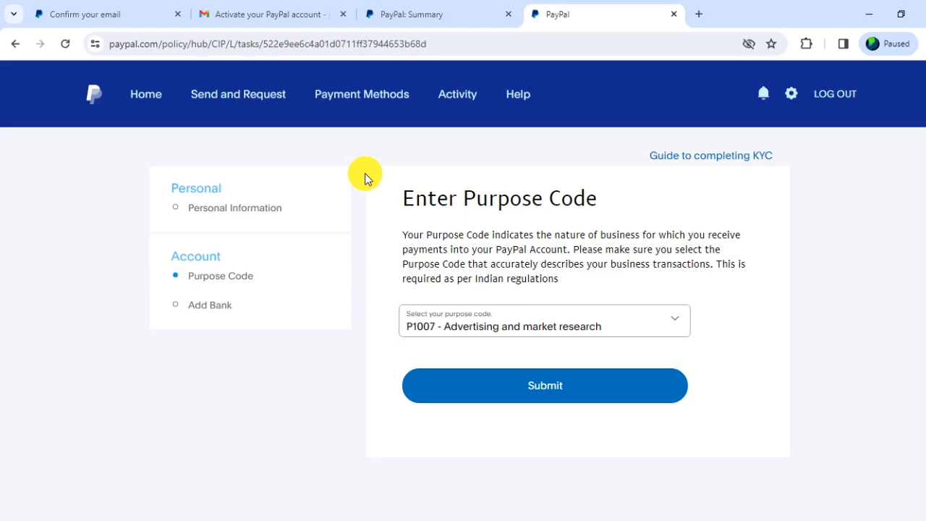
{"action": "left_click", "coordinate": [470, 327]}
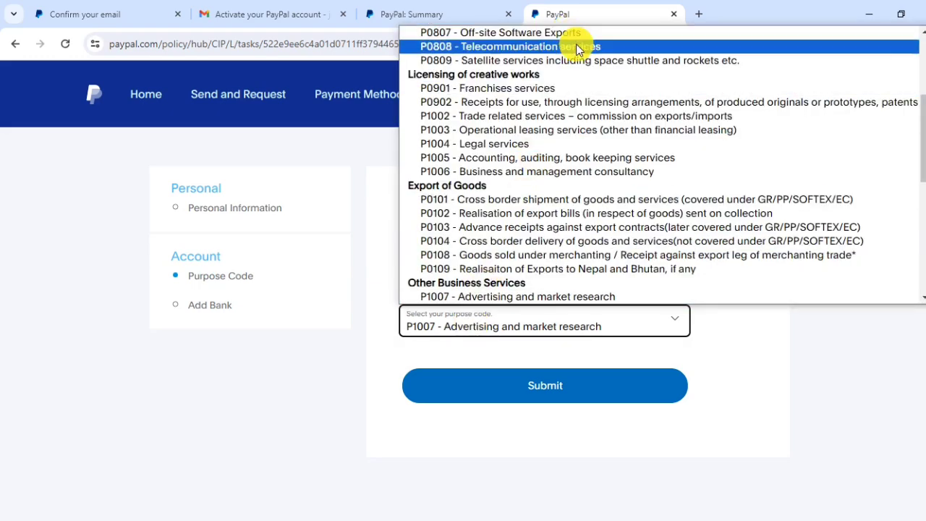
{"action": "left_click", "coordinate": [335, 166]}
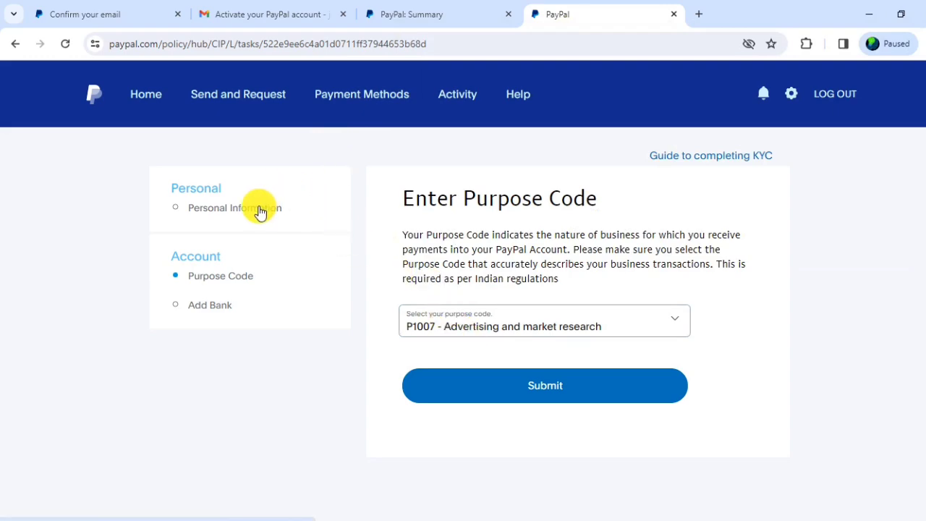
Move to the Add Bank verification step, then return to the 'PayPal: Summary' tab.
{"action": "left_click", "coordinate": [230, 307]}
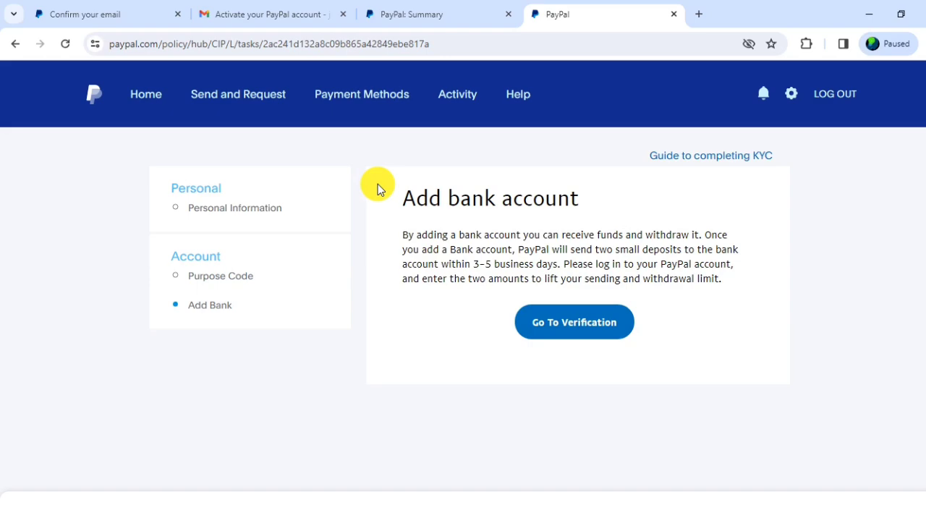
{"action": "left_click", "coordinate": [397, 14]}
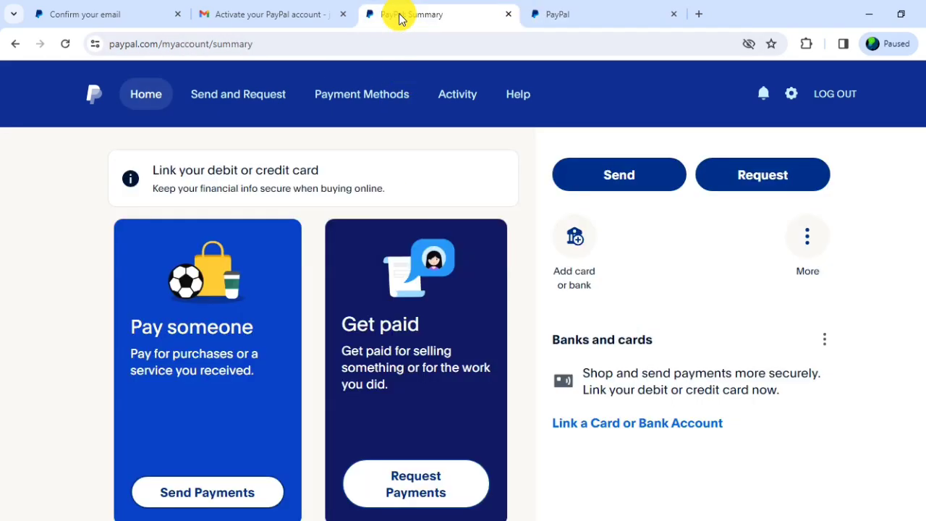